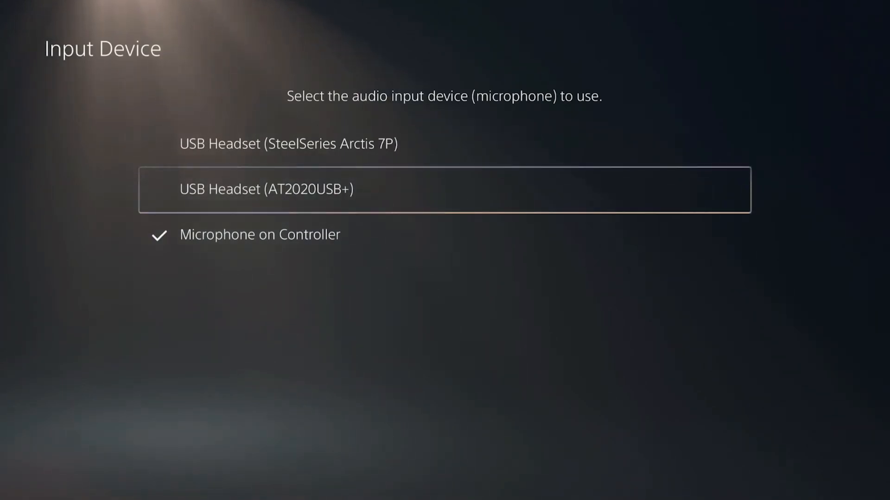
# - Choose Microphone on Controller as the audio input device in the sound settings
pyautogui.press('Up')
pyautogui.press('Down')
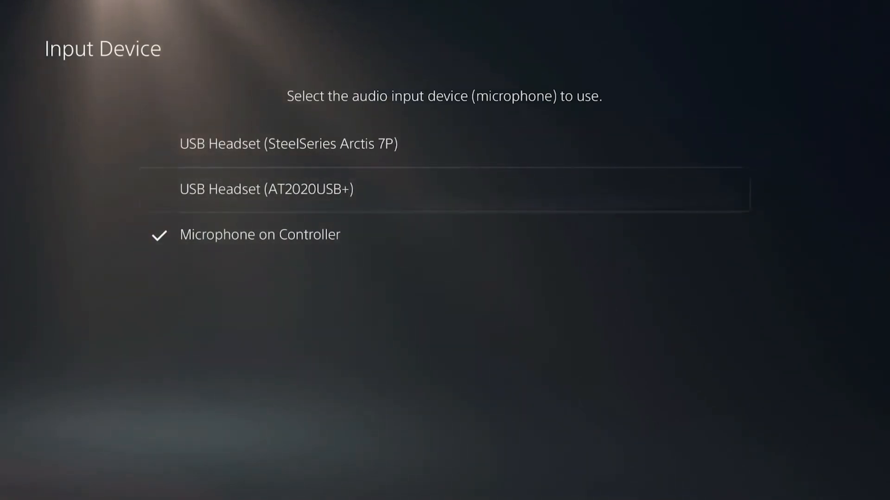
pyautogui.press('Down')
pyautogui.press('Up')
pyautogui.press('Down')
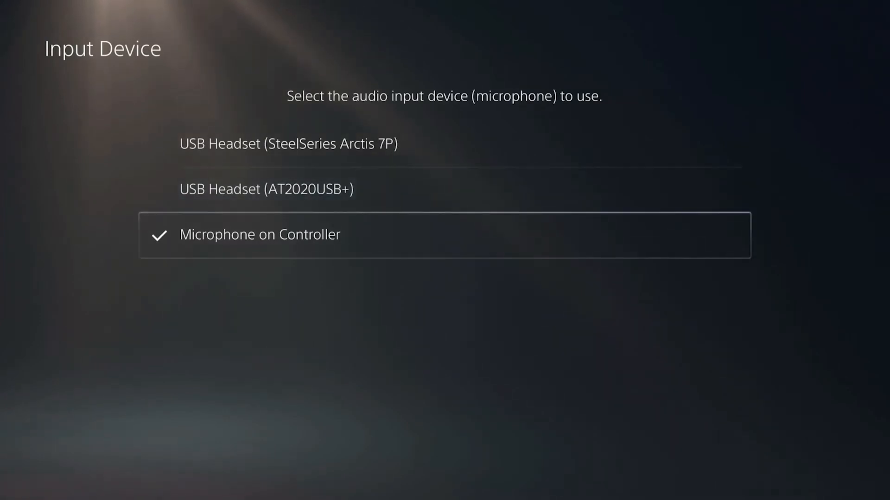
pyautogui.press('Up')
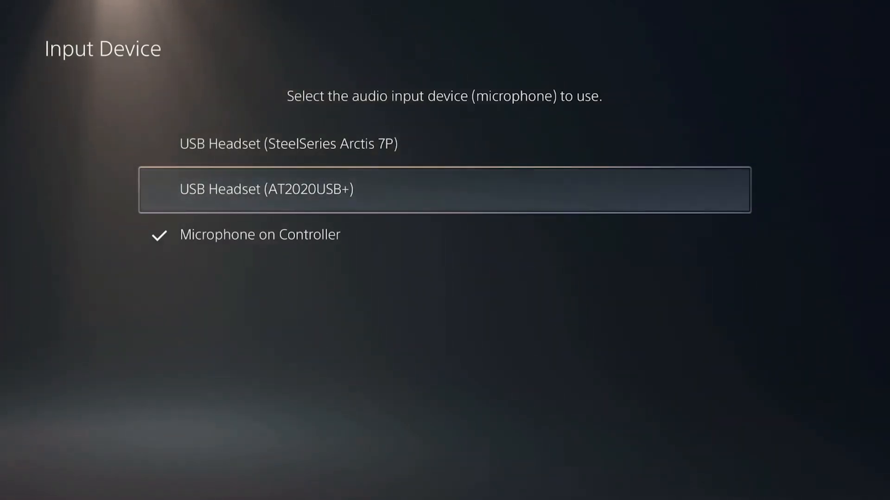
pyautogui.press('Down')
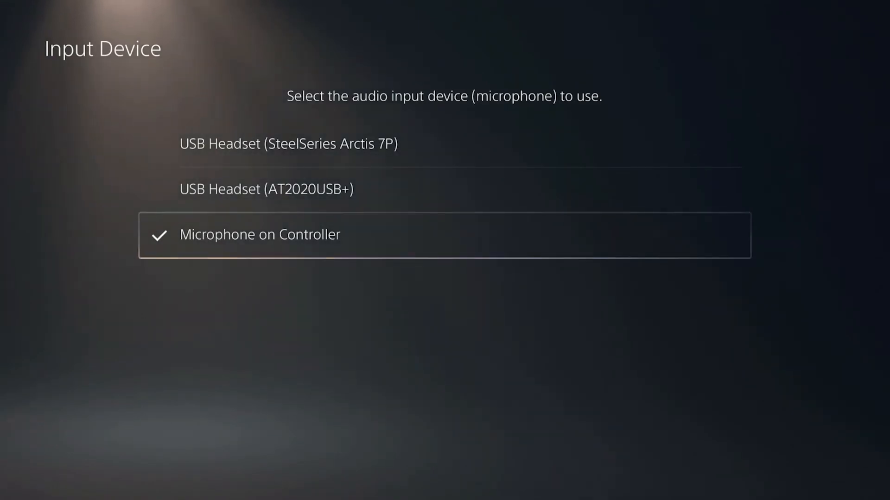
pyautogui.press('Return')
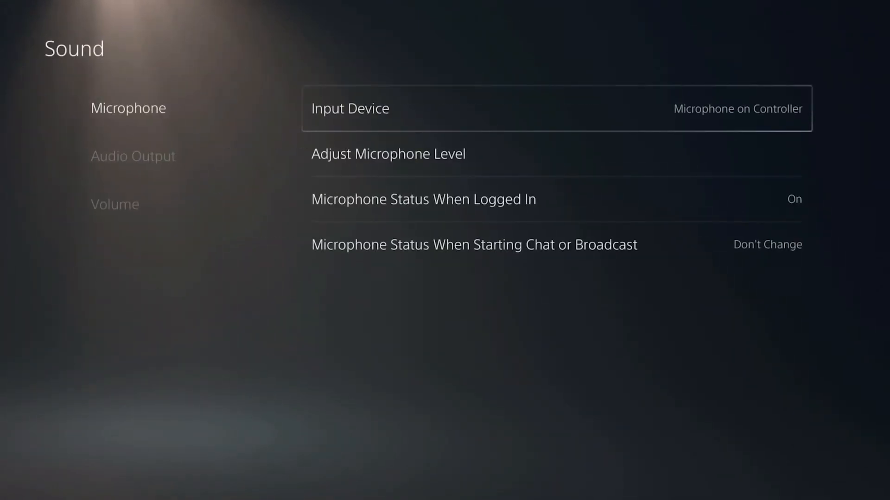
# - Set the audio output device to USB Headset (AT2020USB+)
pyautogui.press('Left')
pyautogui.press('Down')
pyautogui.press('Right')
pyautogui.press('Return')
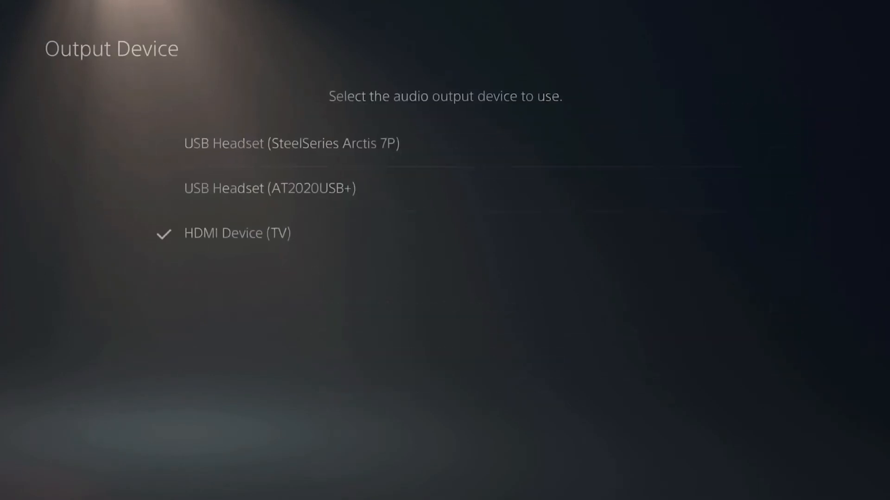
pyautogui.press('Up')
pyautogui.press('Return')
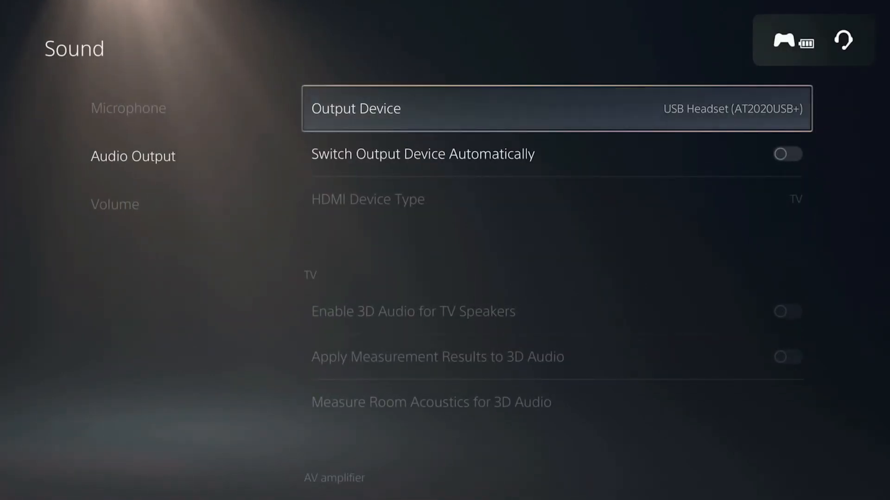
# - Set the audio output device to HDMI Device (TV) and return to the home screen
pyautogui.press('Return')
pyautogui.press('Down')
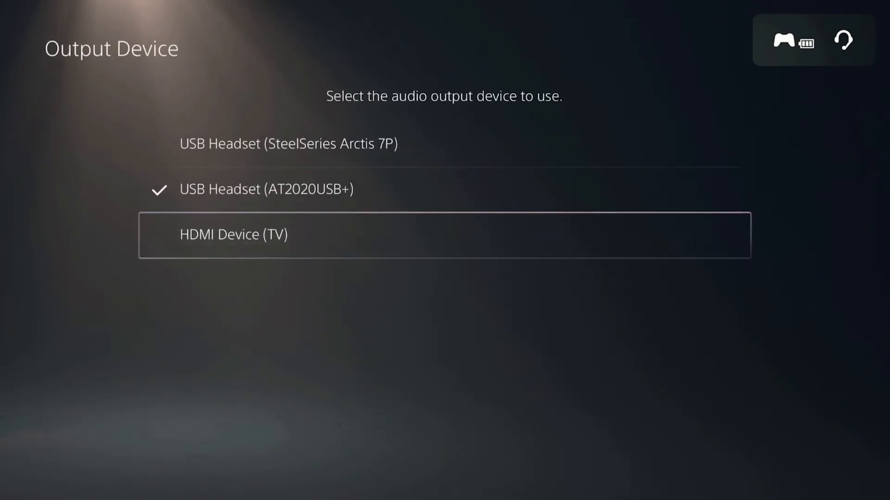
pyautogui.press('Return')
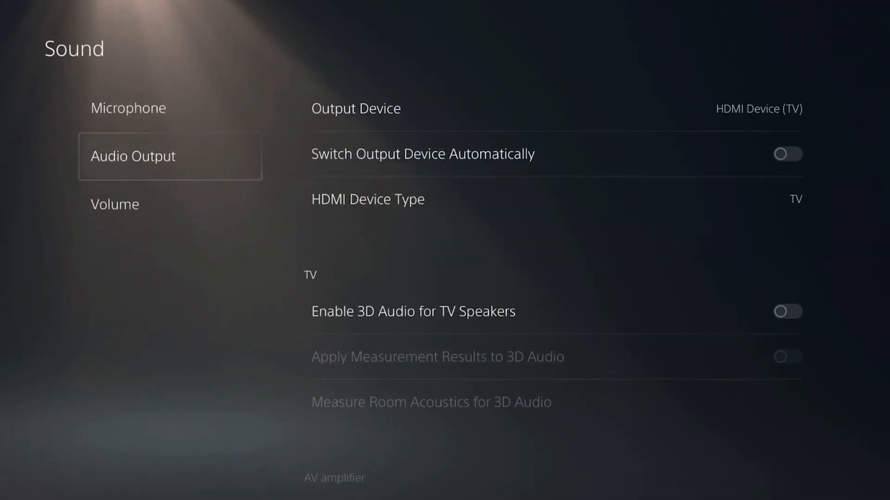
pyautogui.press('Escape')
pyautogui.press('Escape')
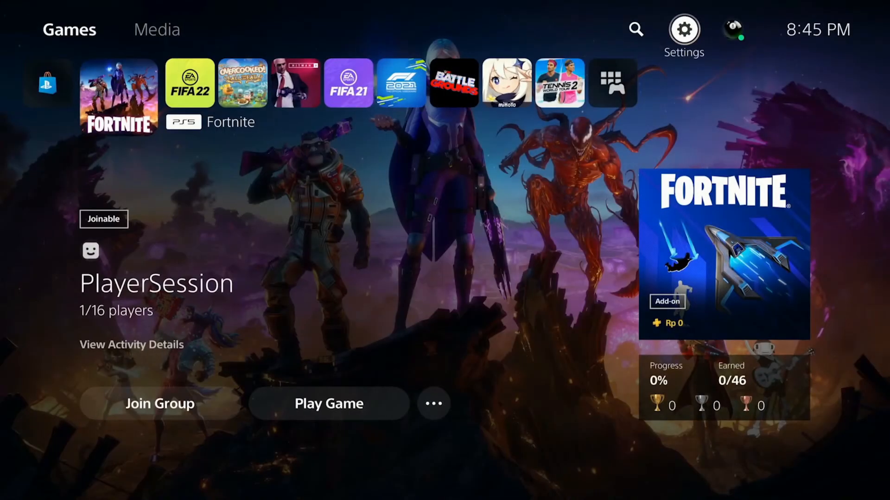
# - Select Fortnite in the home screen's row of games
pyautogui.press('Right')
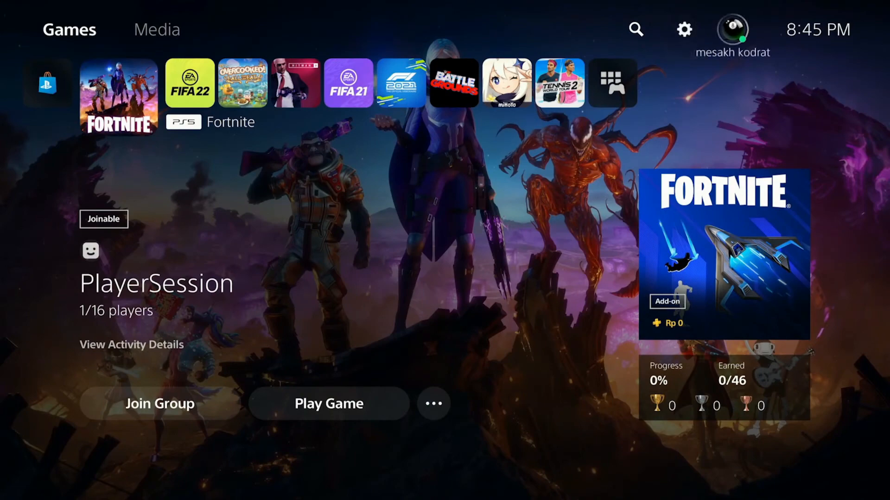
pyautogui.press('Left')
pyautogui.press('Down')
pyautogui.press('Right')
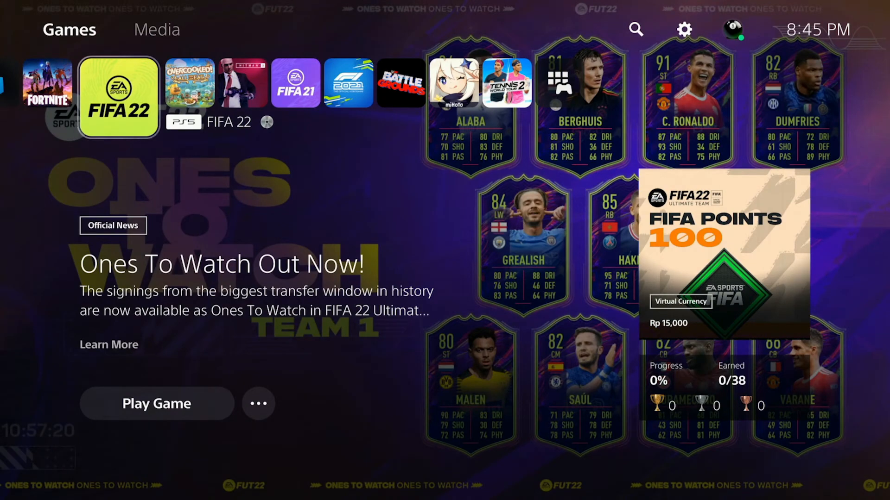
pyautogui.press('Left')
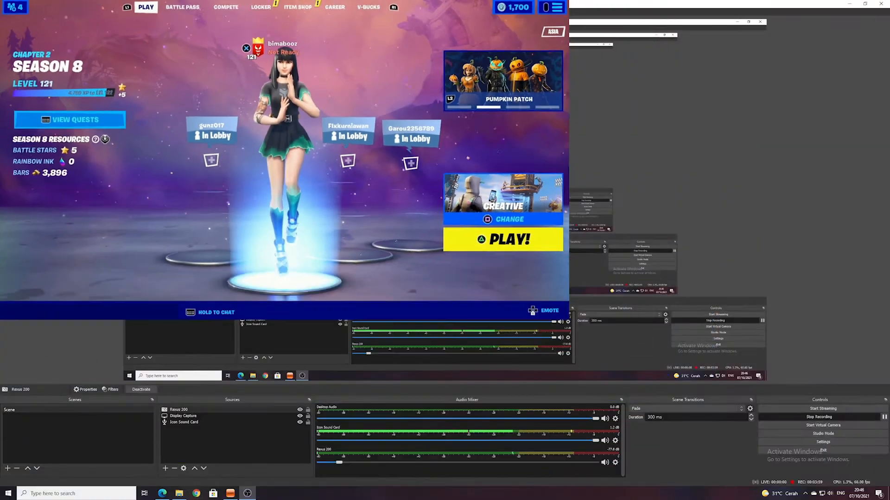
# - In OBS Studio, shrink the Rexus 200 capture source to a small thumbnail in the canvas's upper-left corner and open the program settings
pyautogui.moveTo(535, 249); pyautogui.dragTo(151, 56)
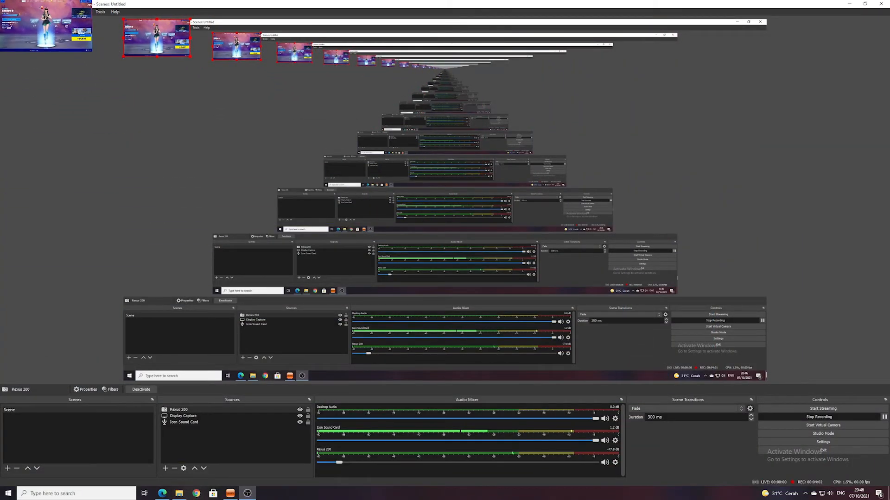
pyautogui.click(837, 443)
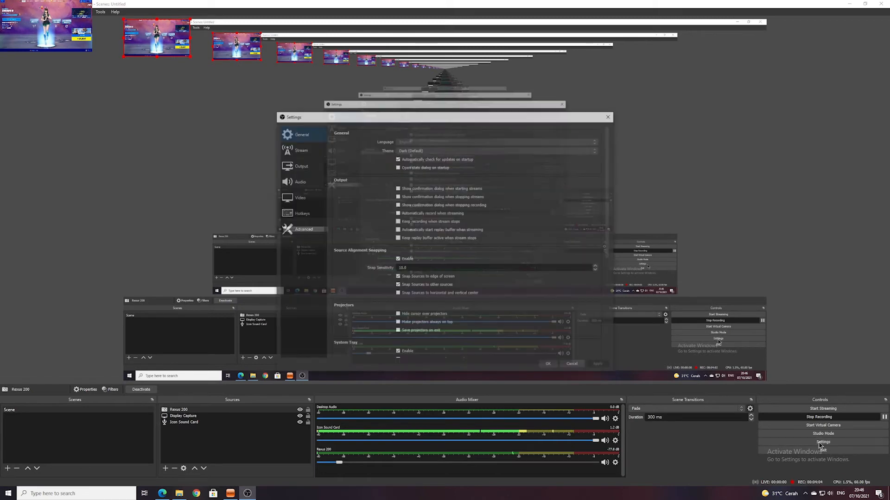
# - Try the Acri interface theme, and restore the Dark (Default) theme
pyautogui.click(437, 151)
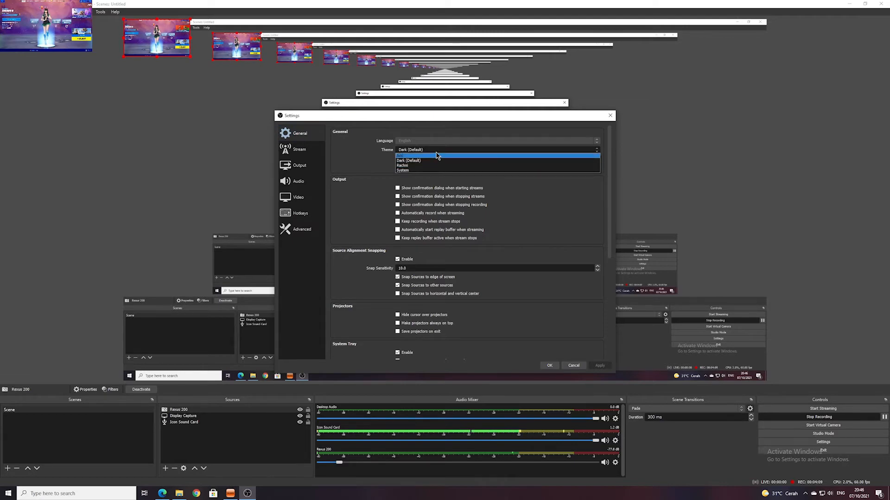
pyautogui.press('Escape')
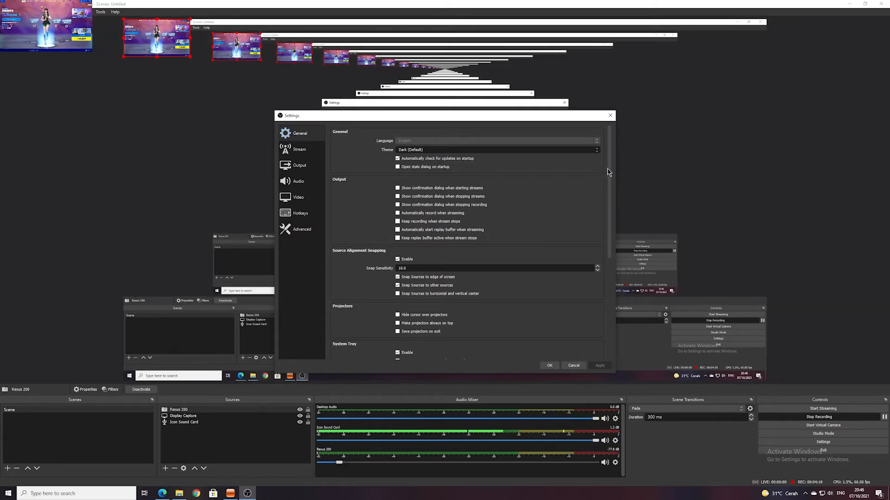
pyautogui.scroll(1, 597, 151)
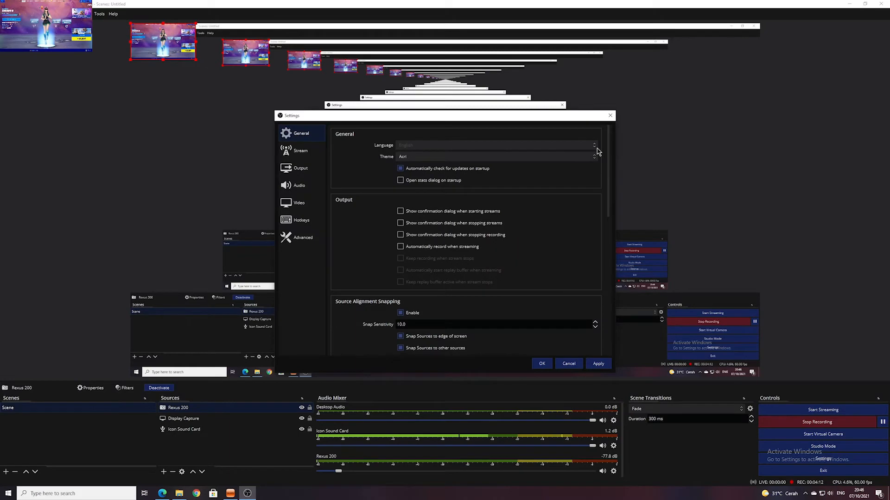
pyautogui.click(595, 159)
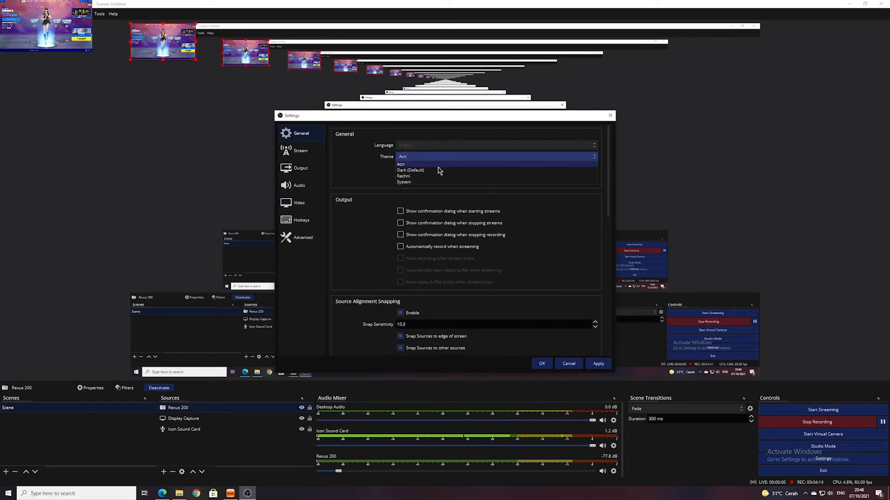
pyautogui.click(420, 165)
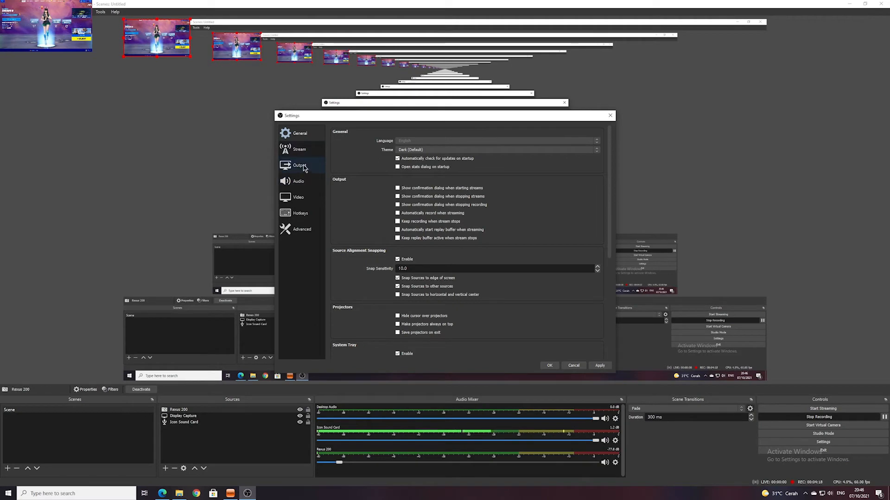
# - Set the rate control to CQP in the recording output settings
pyautogui.click(301, 166)
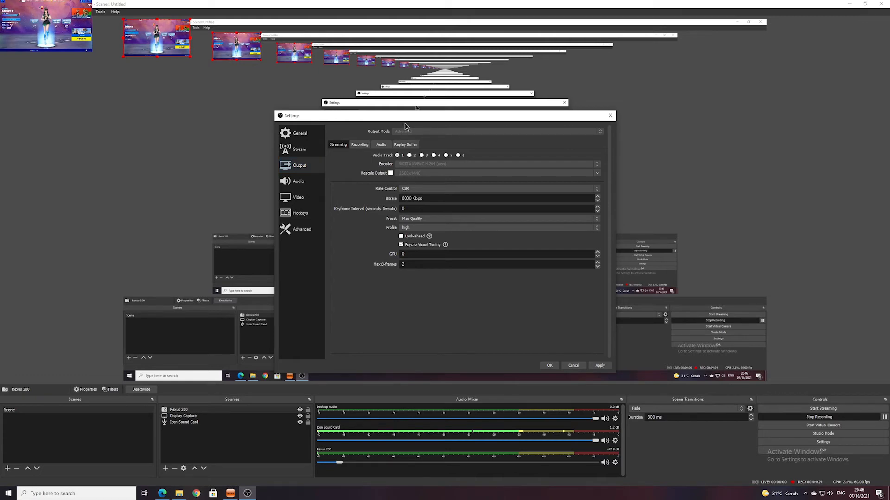
pyautogui.click(359, 144)
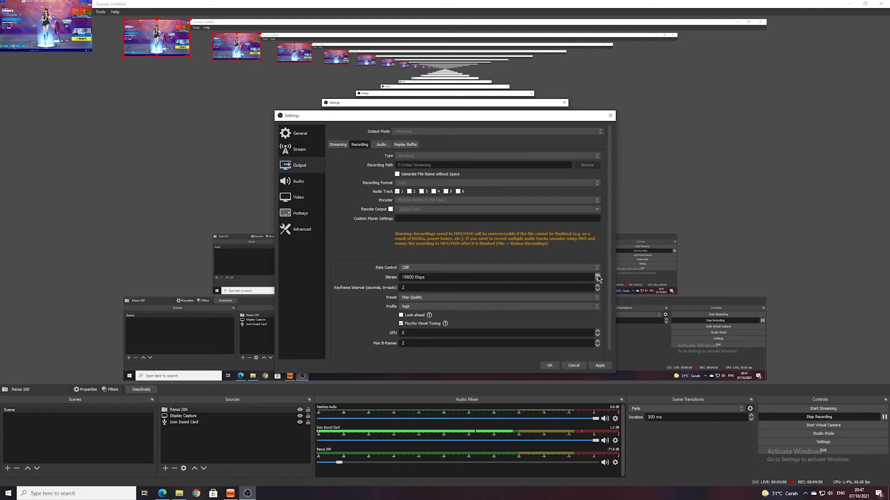
pyautogui.click(533, 267)
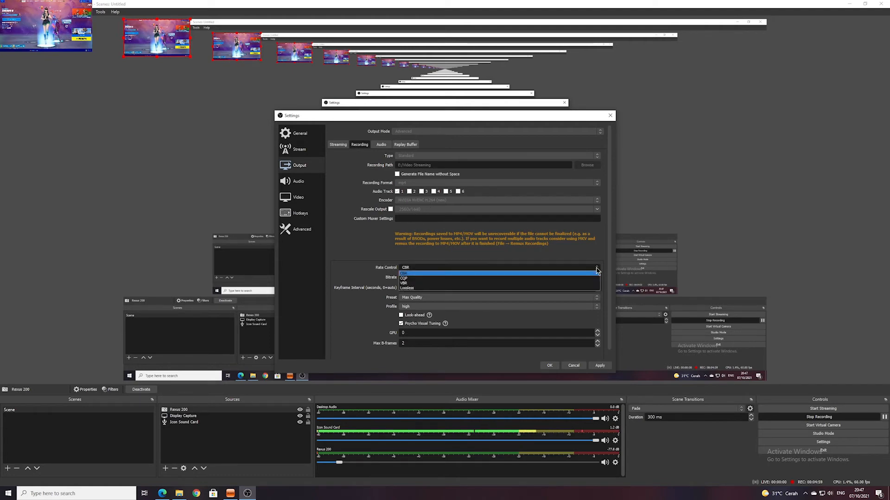
pyautogui.click(429, 278)
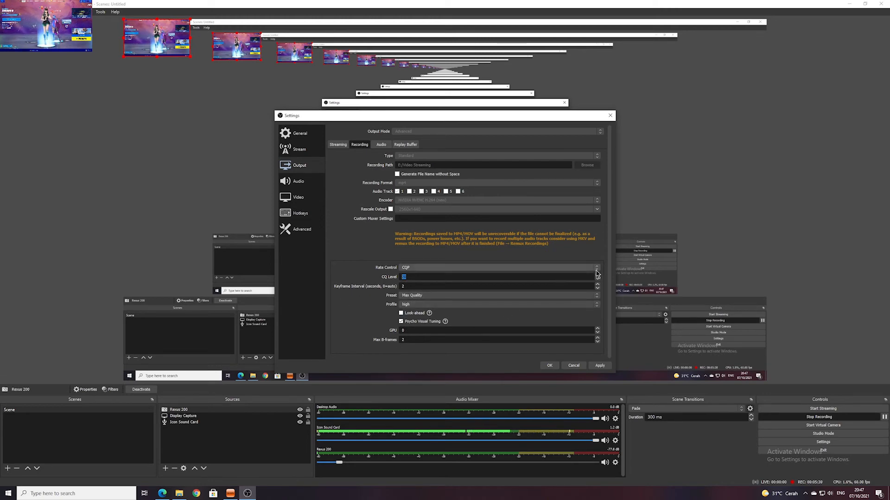
# - Set the recording output's rate control to CBR and its preset to Max Quality
pyautogui.click(489, 267)
pyautogui.click(458, 274)
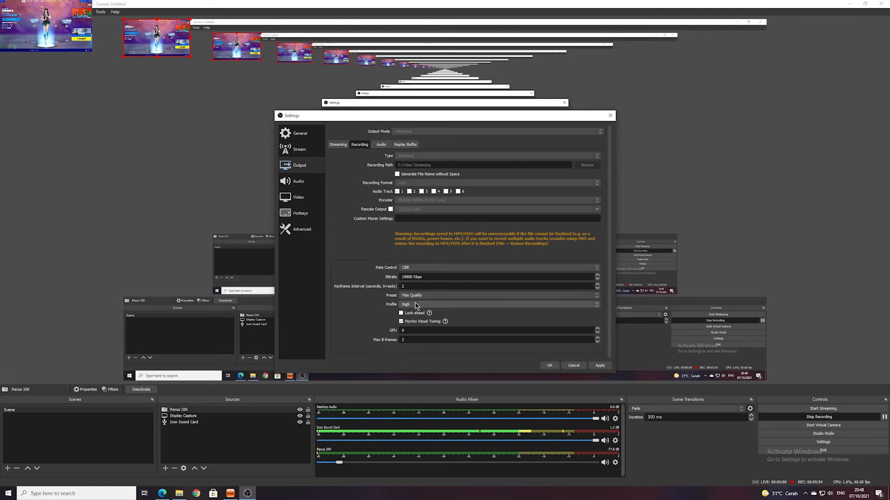
pyautogui.click(426, 296)
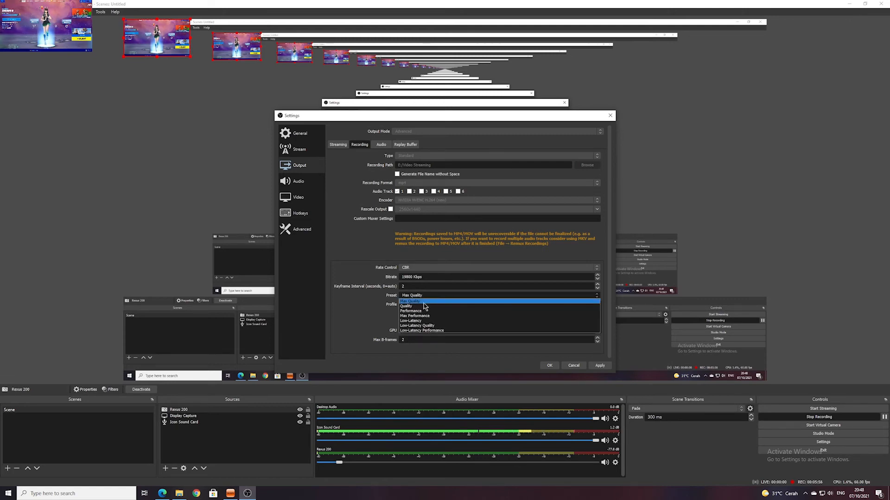
pyautogui.click(430, 302)
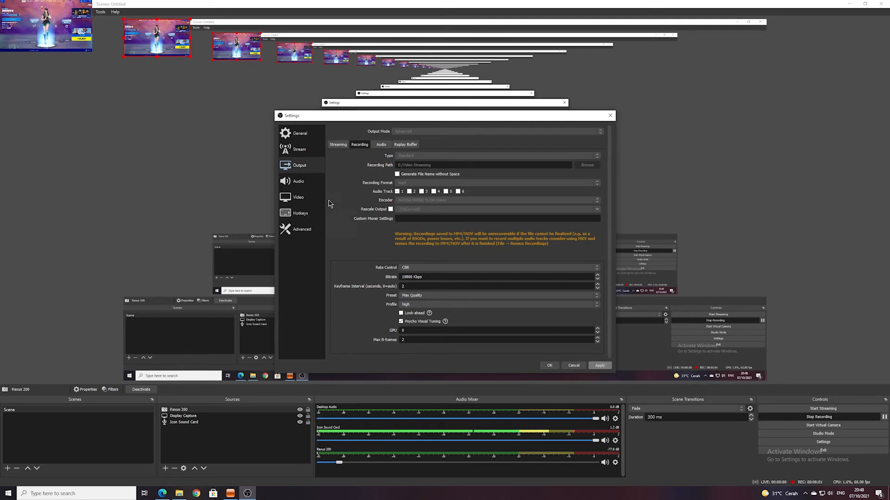
# - Review the audio, video, hotkey and advanced settings
pyautogui.click(306, 186)
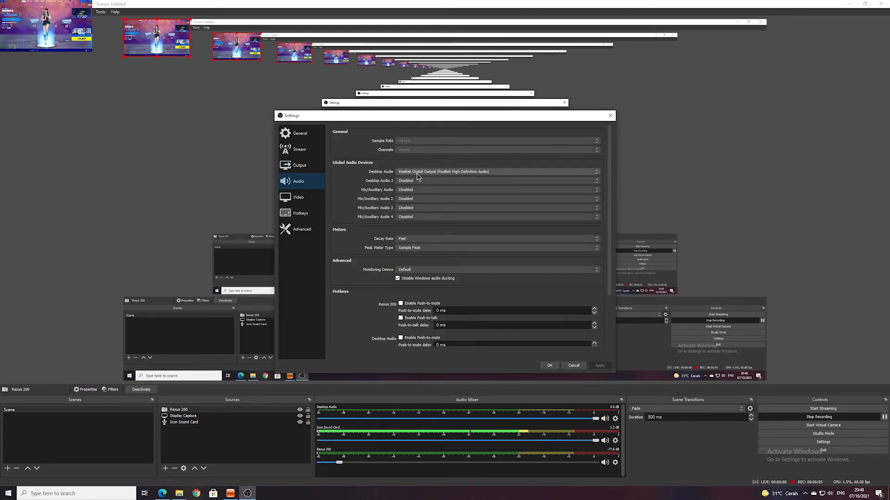
pyautogui.click(310, 197)
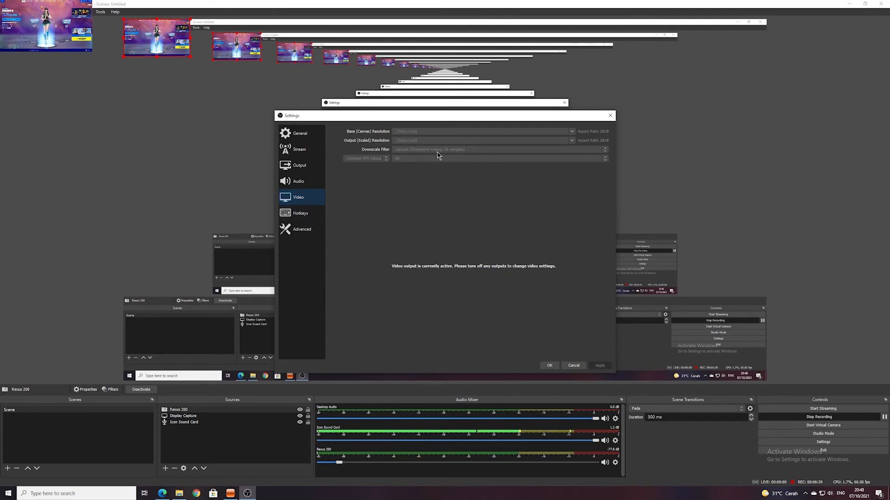
pyautogui.click(305, 213)
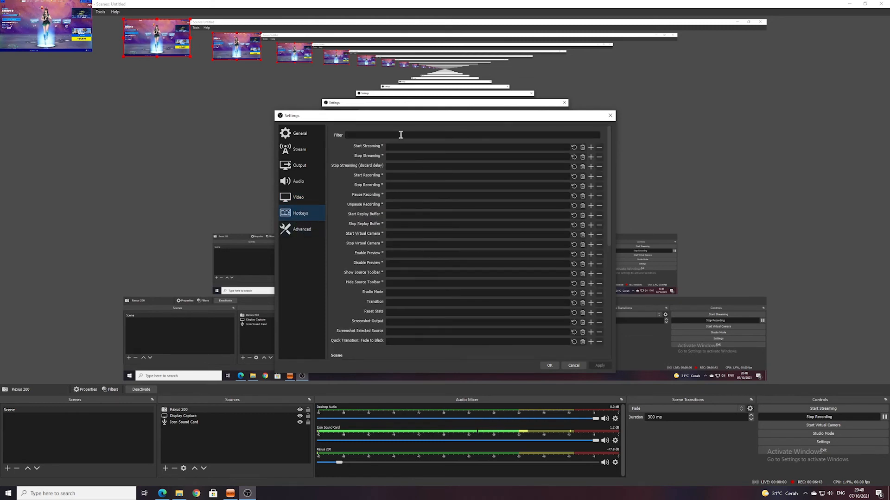
pyautogui.click(297, 229)
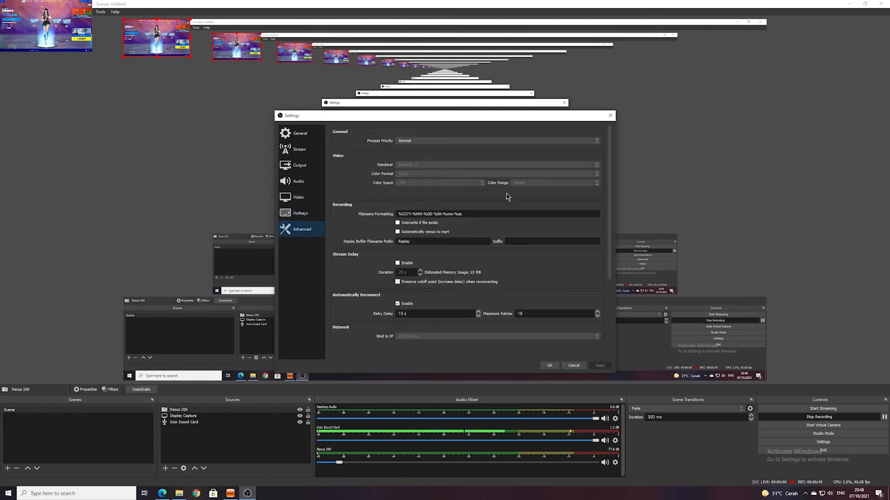
# - Accept and close the settings, and enlarge the Rexus 200 capture source to fill the canvas
pyautogui.click(551, 366)
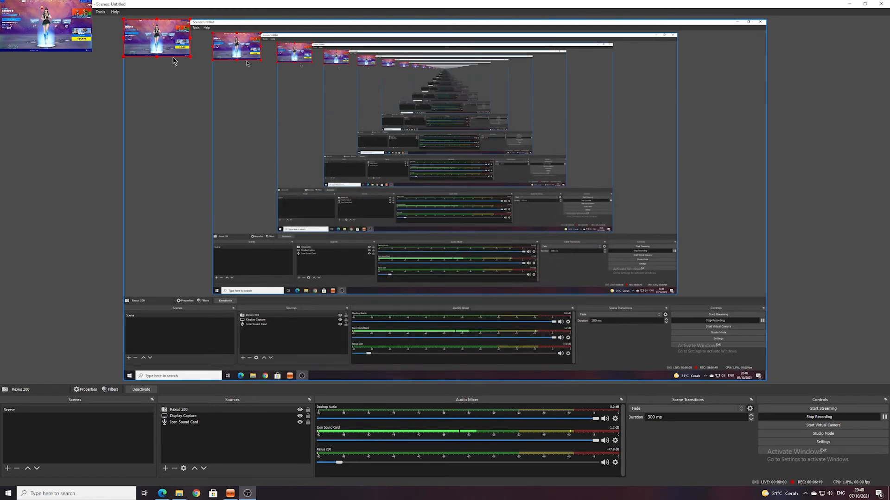
pyautogui.moveTo(190, 56); pyautogui.dragTo(760, 377)
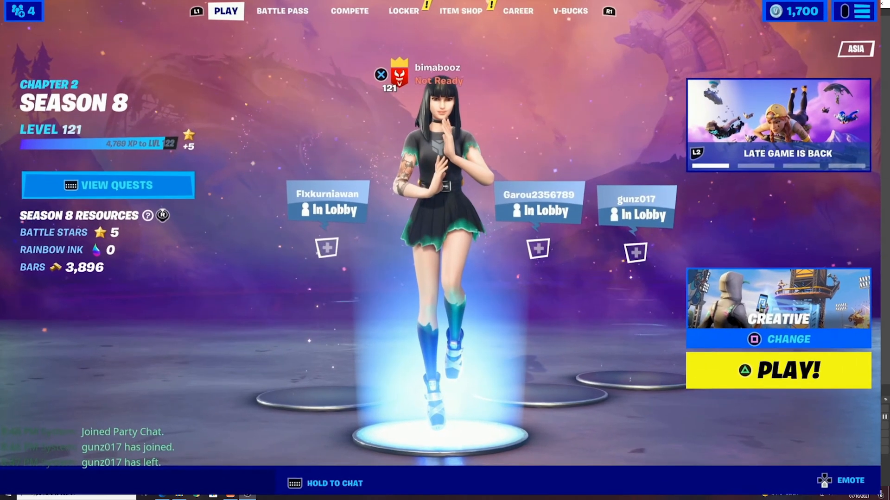